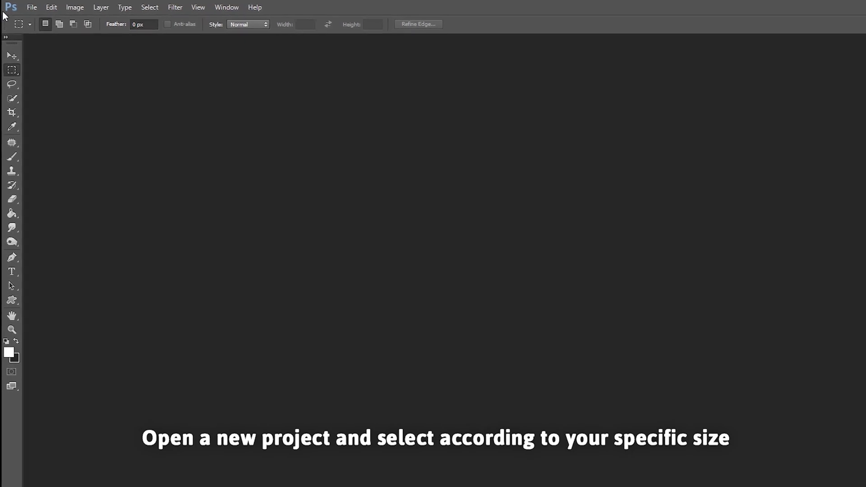
Step: Create a new 7 × 5 inch document named "image" at 300 pixels/inch with a white background
left_click(29, 7)
left_click(50, 28)
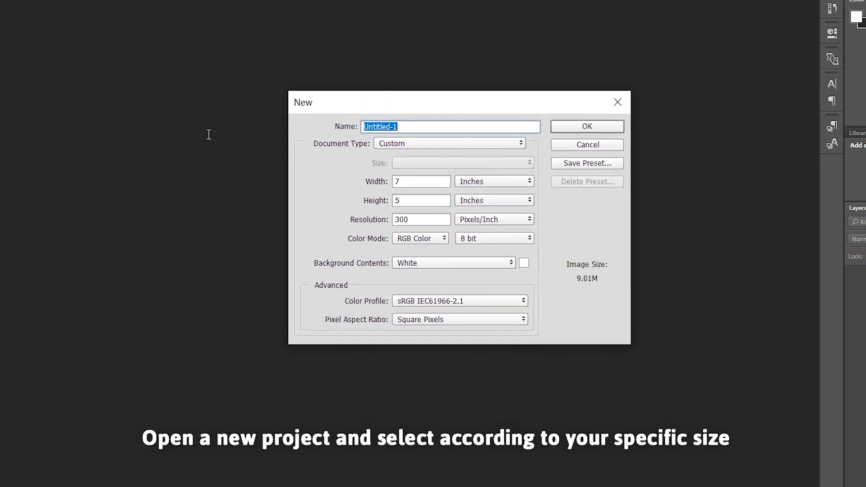
key("BackSpace")
type("imahe")
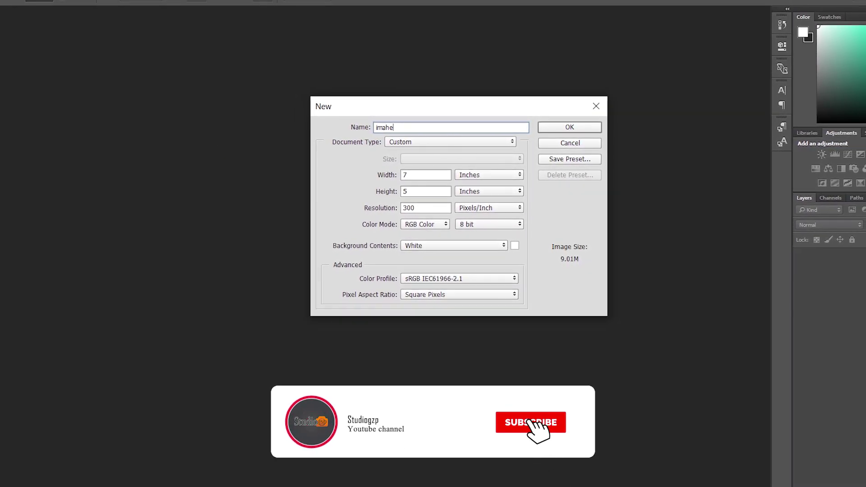
key("BackSpace")
key("BackSpace")
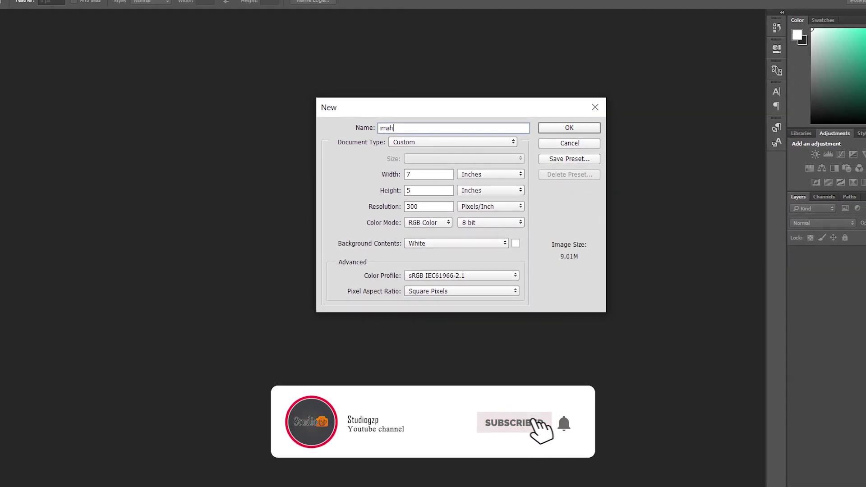
type("ge")
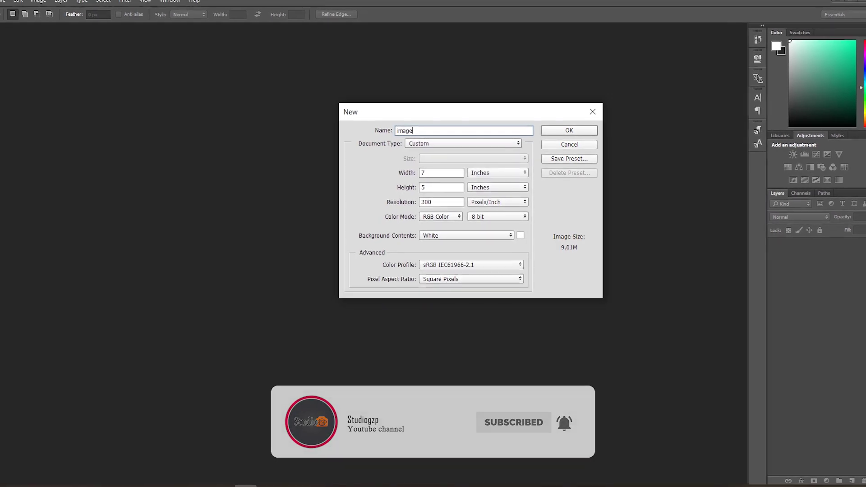
key("Return")
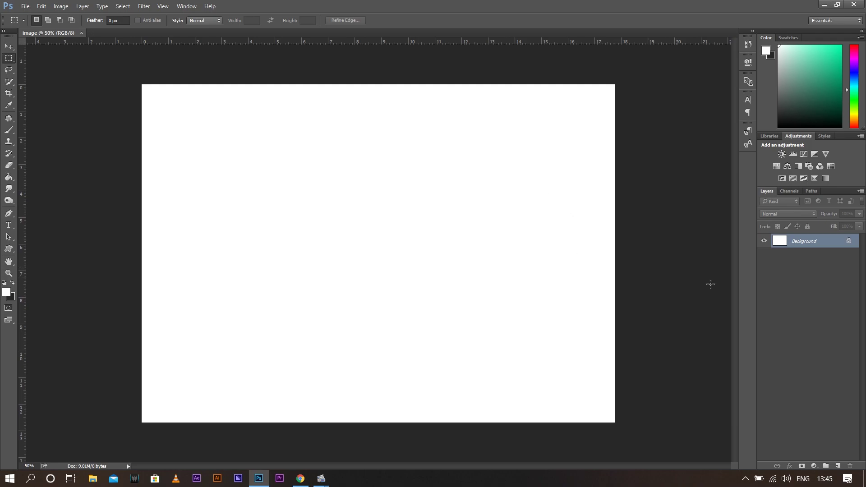
Step: Add a new layer and select a full-height rectangular strip about 1.2 cm wide along the canvas's left edge
left_click(840, 465)
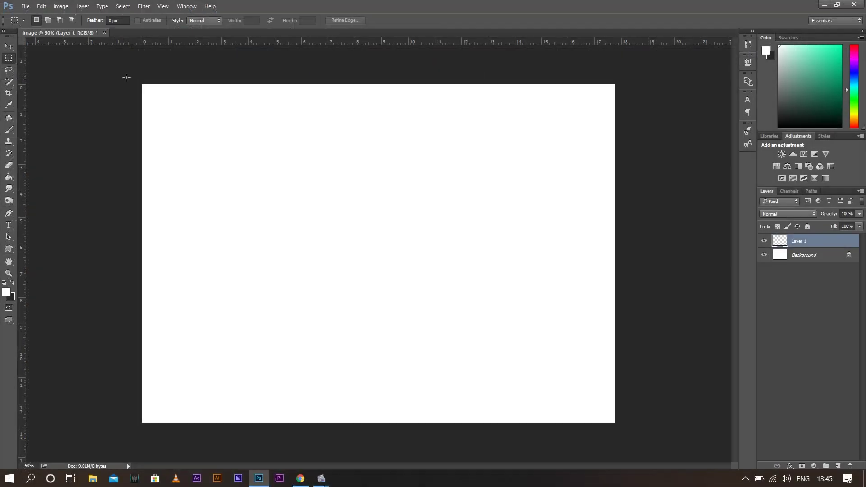
left_click_drag(170, 106, 208, 315)
left_click_drag(172, 257, 174, 435)
Step: Fill the selected strip with mint green 00fea7 and deselect it
left_click(10, 177)
left_click(6, 292)
left_click(638, 120)
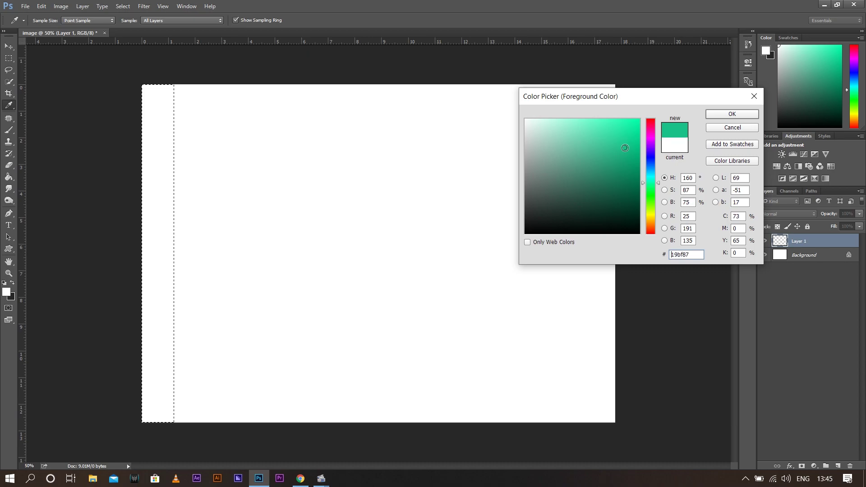
left_click(732, 114)
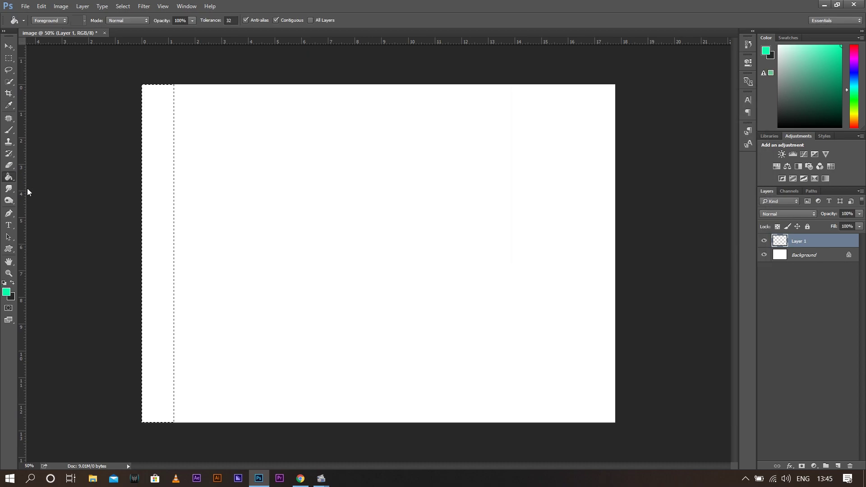
left_click(165, 201)
left_click(8, 58)
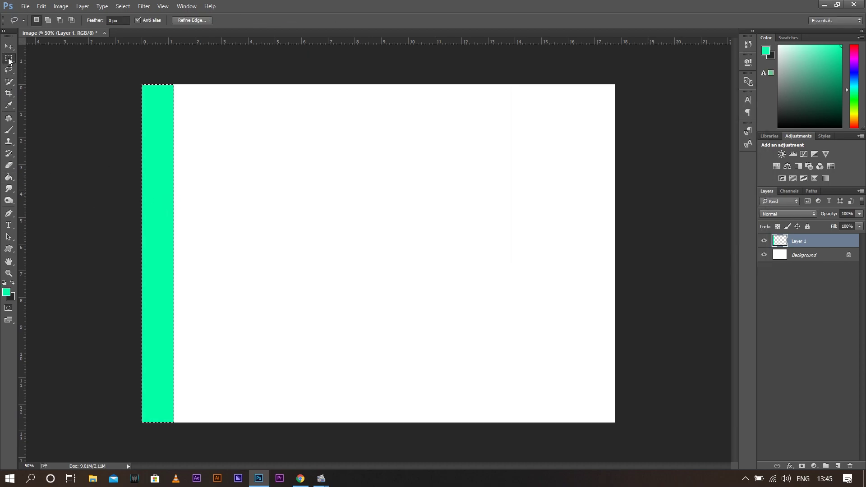
left_click(234, 162)
Step: Duplicate the mint green stripe's layer and set the foreground colour to yellow ddfe00
left_click(9, 47)
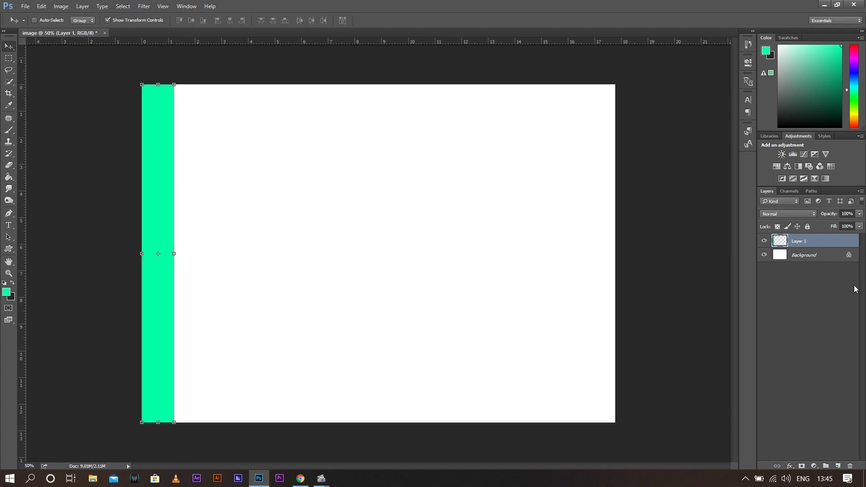
key("ctrl+j")
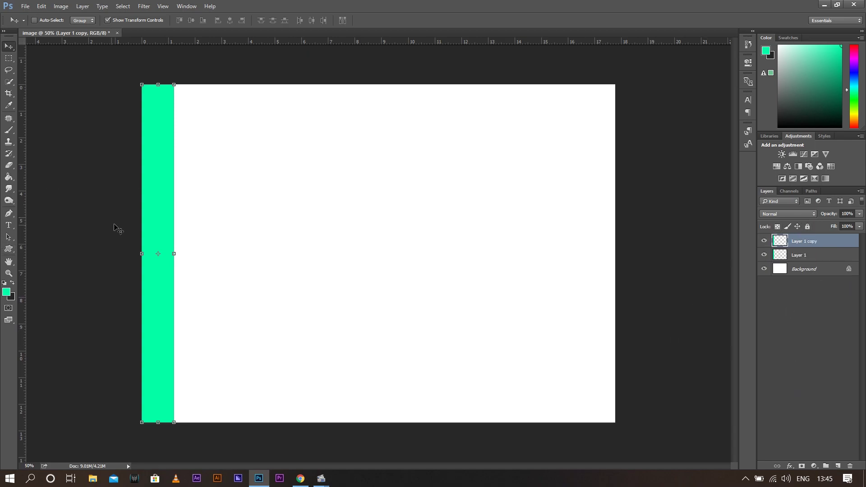
left_click(8, 189)
left_click(7, 292)
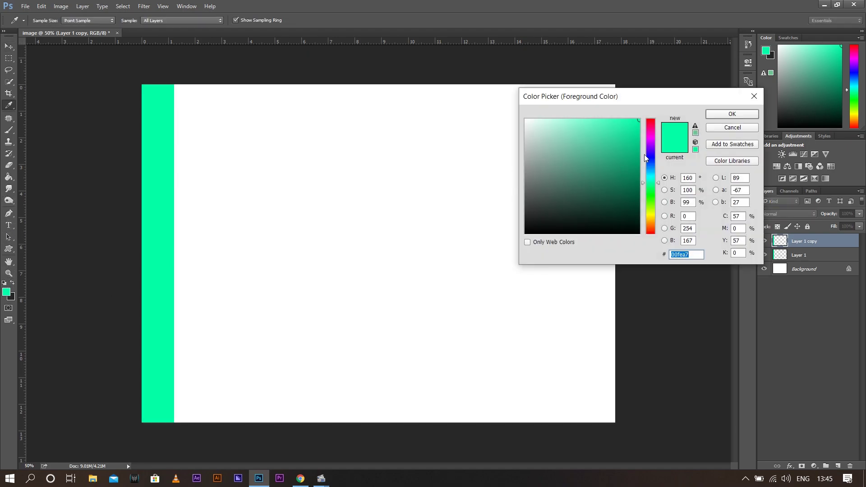
left_click(648, 142)
left_click_drag(648, 142, 650, 122)
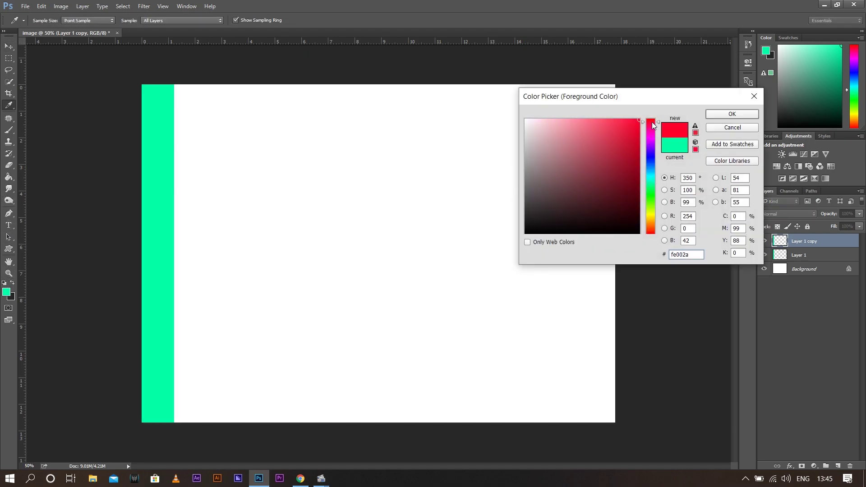
left_click_drag(649, 163, 651, 212)
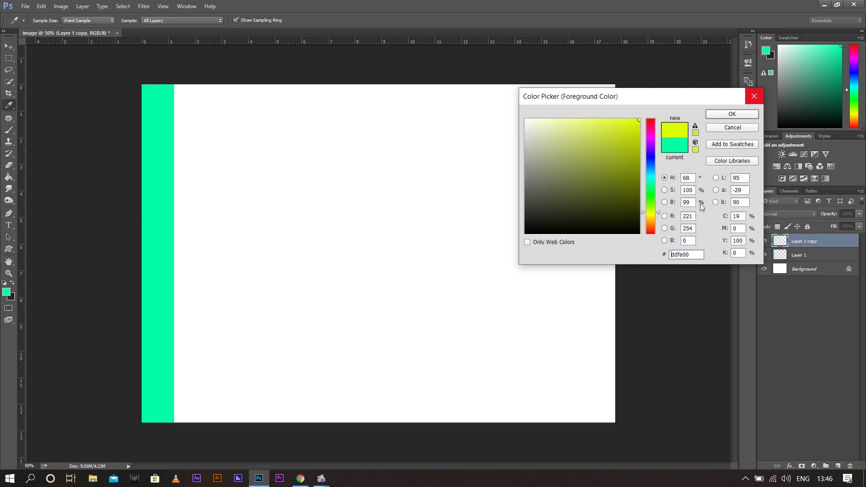
left_click(731, 114)
key("r")
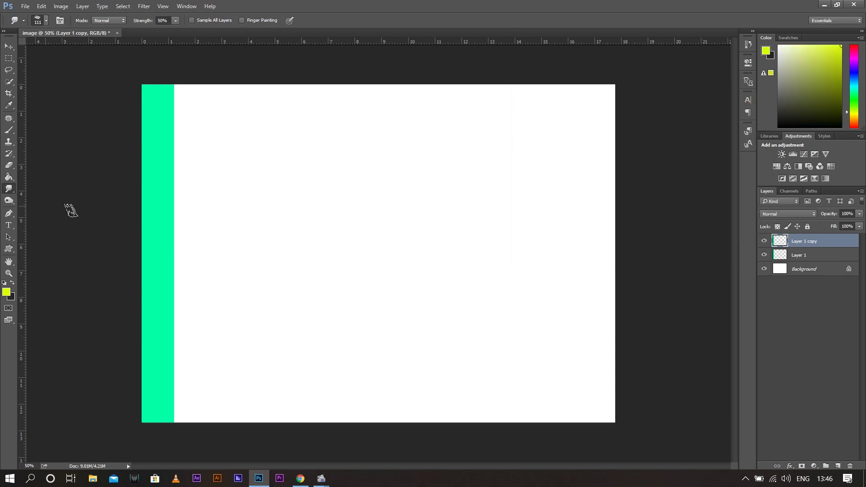
Step: Fill the duplicated stripe with the yellow and move it flush against the right side of the green stripe
left_click(9, 176)
left_click(152, 213)
left_click(8, 47)
left_click_drag(165, 208, 199, 205)
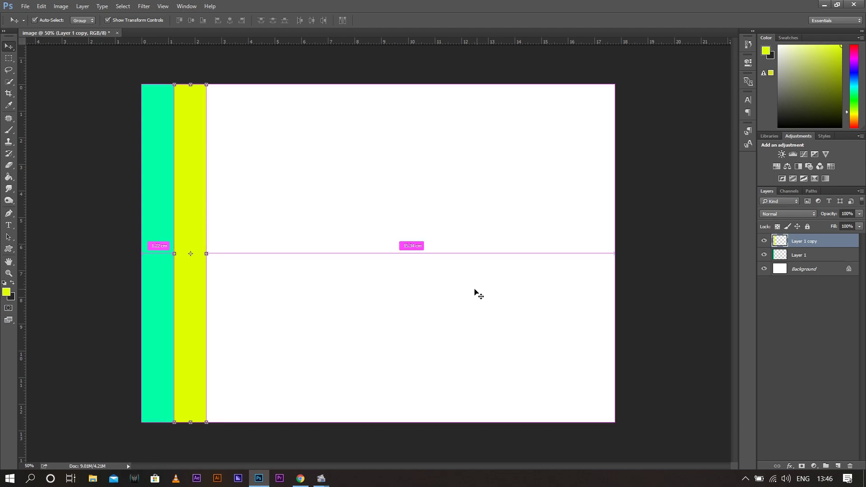
Step: Duplicate the yellow stripe directly to its right and fill the copy with orange fe8f00
key("ctrl+j")
left_click_drag(191, 204, 224, 204)
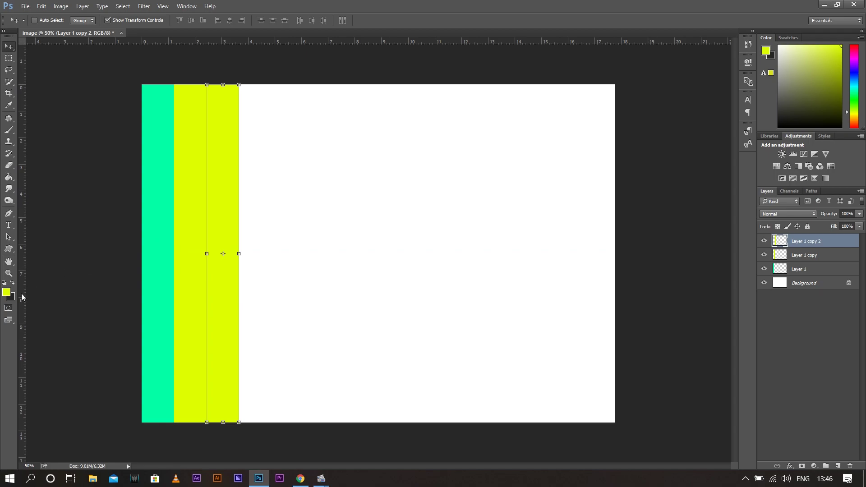
left_click(6, 292)
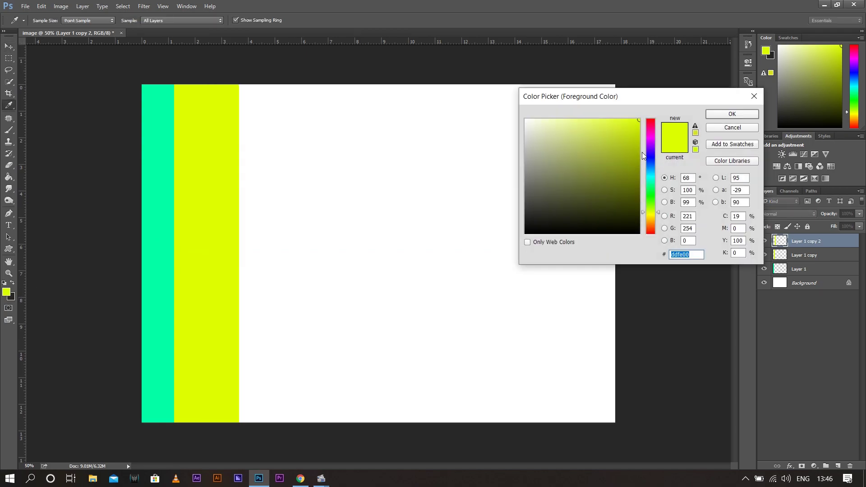
left_click_drag(651, 217, 652, 223)
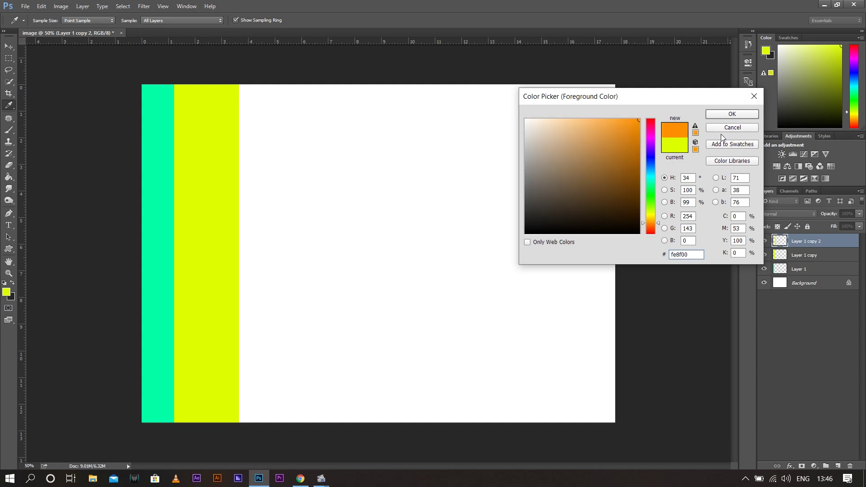
left_click(732, 114)
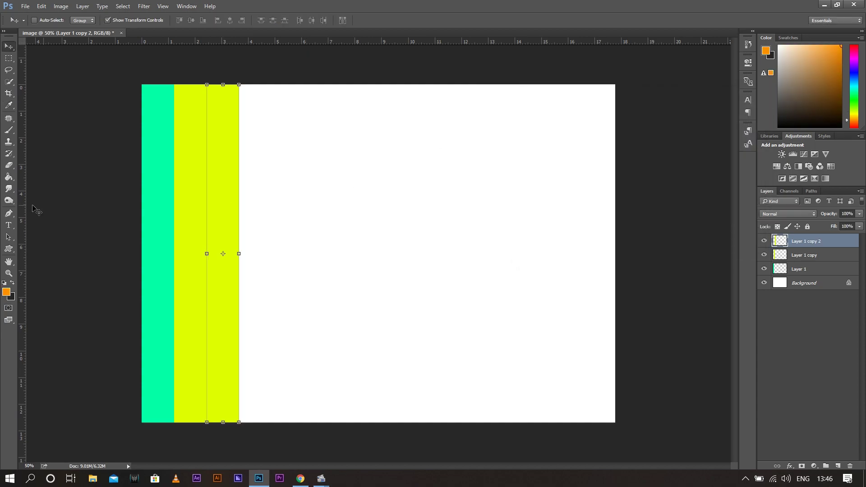
left_click(9, 177)
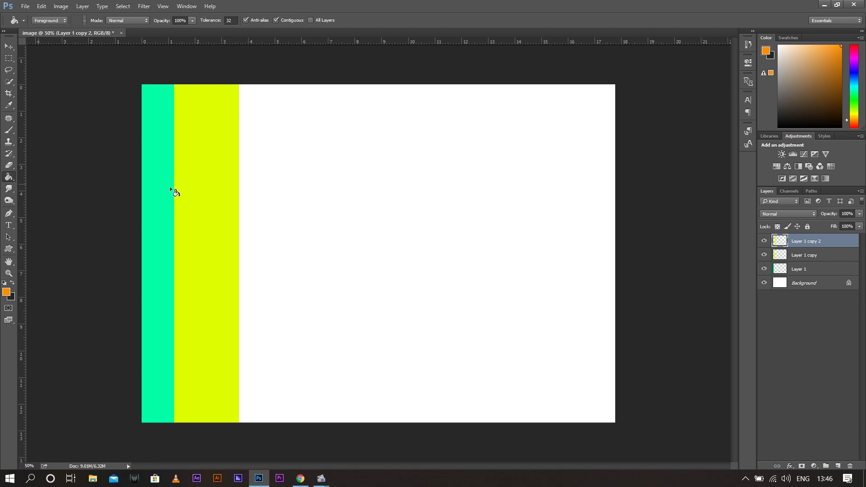
left_click(221, 194)
Step: Duplicate the orange stripe directly to its right and fill the copy with red fe0000
left_click(9, 47)
key("ctrl+j")
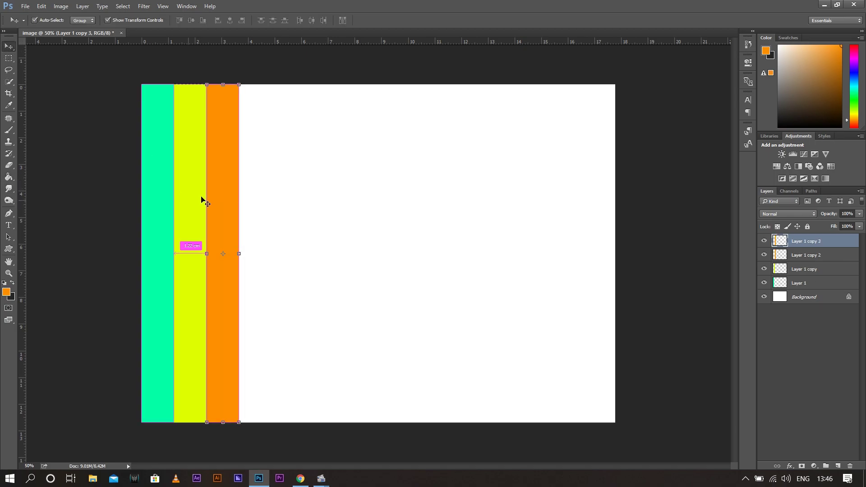
left_click_drag(226, 176, 260, 181)
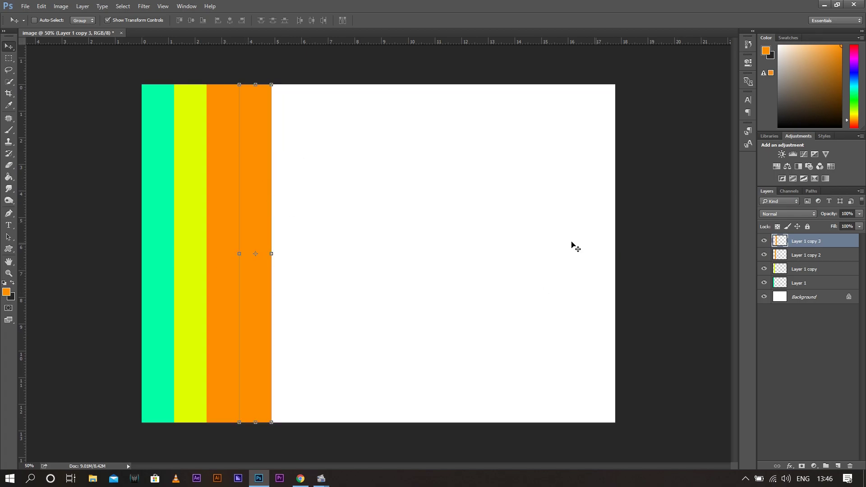
left_click(7, 292)
left_click(651, 228)
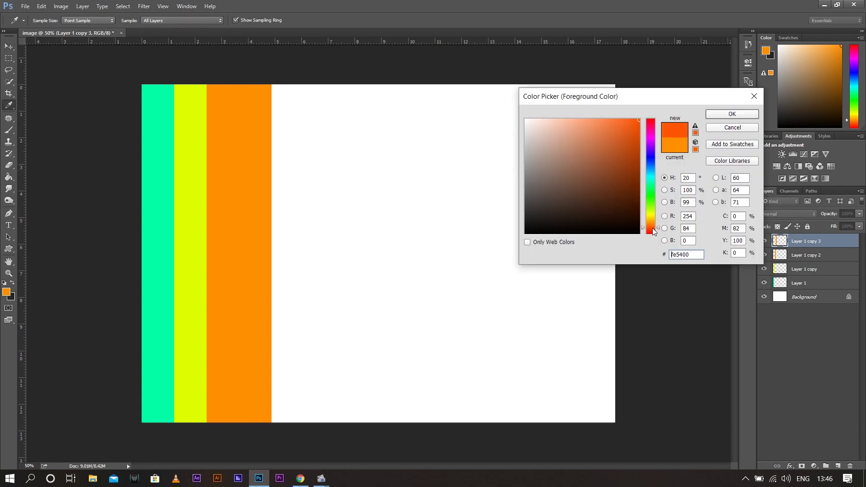
left_click_drag(653, 228, 653, 233)
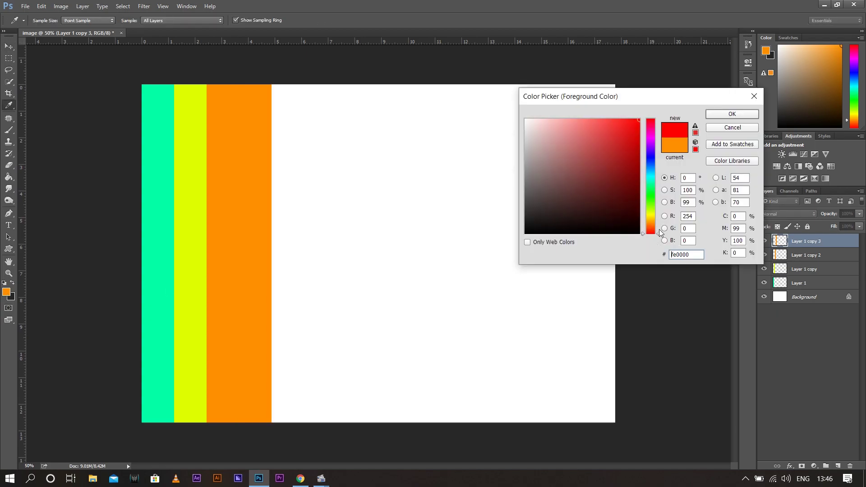
left_click(751, 116)
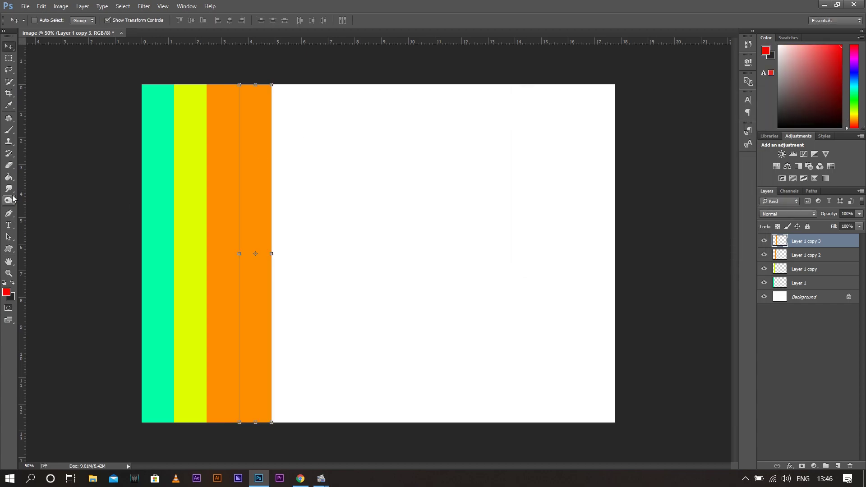
left_click(8, 177)
left_click(267, 190)
Step: Duplicate the red stripe directly to its right and fill the copy with pink
key("v")
left_click_drag(255, 212, 288, 213)
left_click(6, 292)
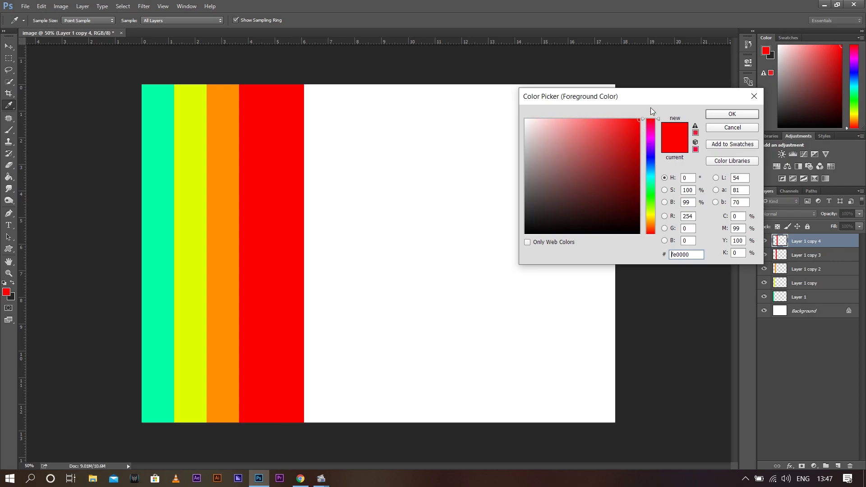
left_click(653, 131)
left_click(593, 119)
left_click(709, 115)
key("g")
left_click(278, 189)
Step: Duplicate the pink stripe directly to its right and fill the copy with bright purple
key("v")
left_click_drag(287, 211, 324, 191)
left_click(7, 292)
left_click(653, 142)
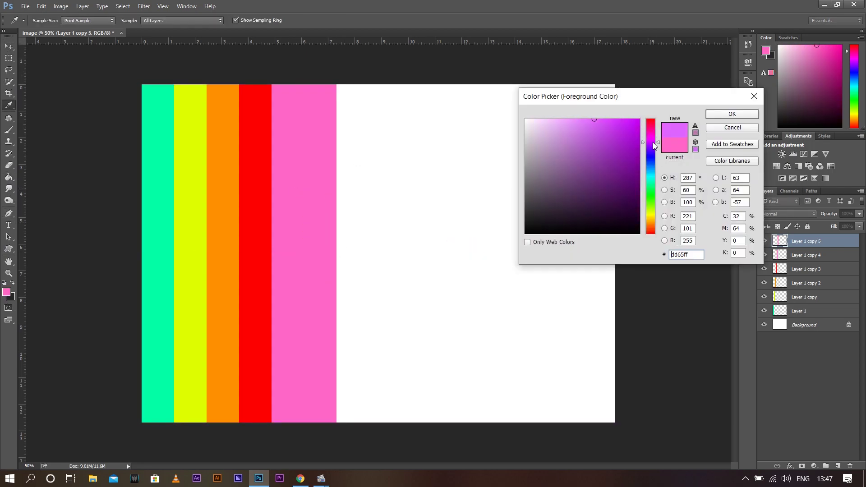
left_click(744, 118)
key("g")
left_click(318, 203)
Step: Duplicate the purple stripe directly to its right and fill the copy with blue-violet 5400ff
key("v")
left_click_drag(324, 188, 379, 181)
left_click(6, 292)
left_click(650, 151)
left_click(746, 114)
key("g")
left_click(360, 177)
Step: Duplicate the blue-violet stripe directly to its right and fill the copy with light blue
key("v")
left_click(6, 292)
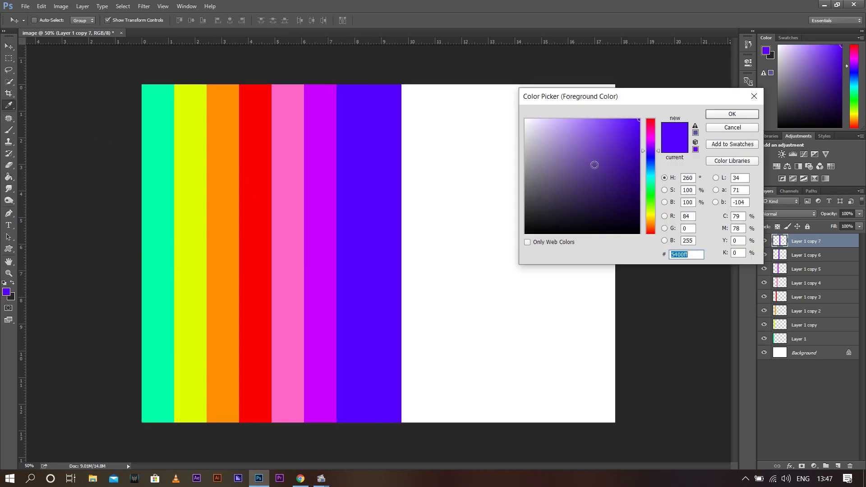
left_click(627, 139)
left_click(605, 110)
left_click(744, 114)
key("g")
left_click(380, 213)
Step: Duplicate the light blue stripe directly to its right and fill the copy with a darker blue
key("v")
left_click_drag(393, 213, 425, 213)
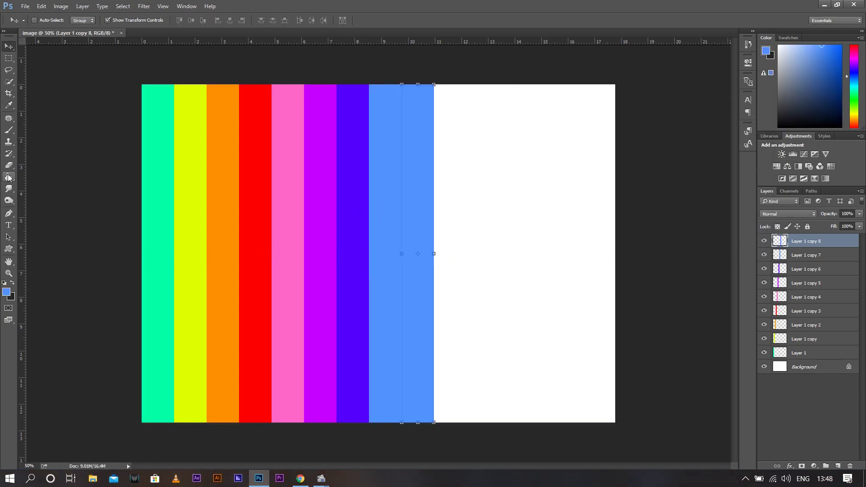
left_click(8, 177)
left_click(6, 292)
left_click(644, 134)
key("Return")
left_click(424, 198)
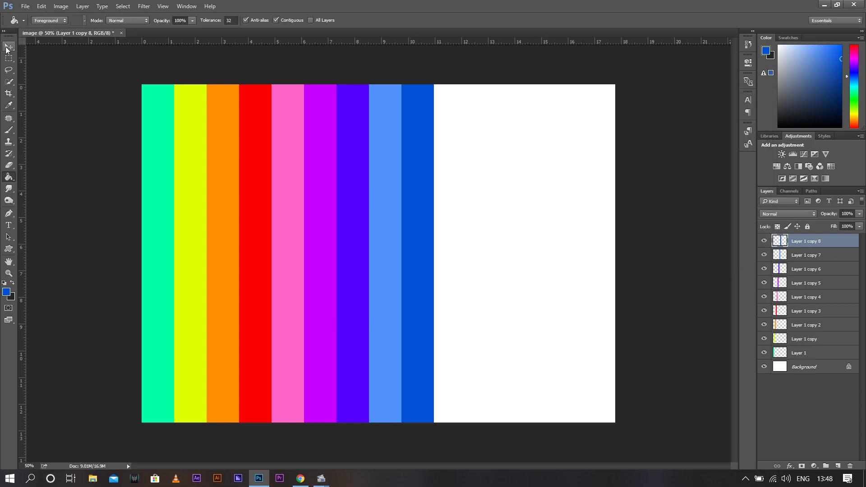
Step: Duplicate the dark blue stripe directly to its right and fill the copy with bright cyan
key("v")
left_click_drag(425, 182, 457, 180)
left_click(7, 292)
left_click(655, 172)
left_click(644, 119)
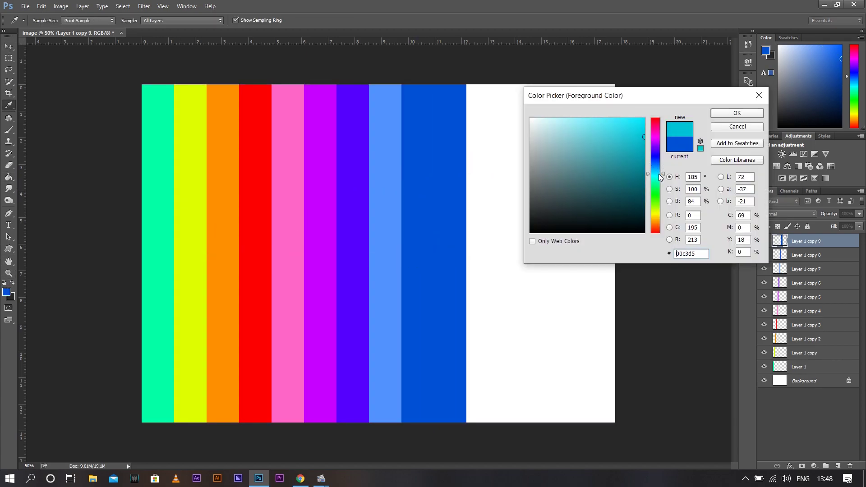
left_click(737, 113)
key("g")
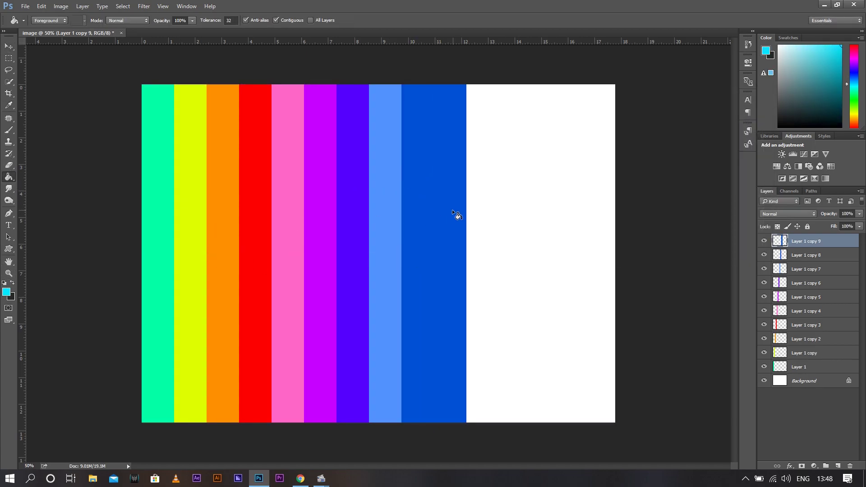
left_click(452, 209)
Step: Duplicate the cyan stripe directly to its right and fill the copy with mint green
key("v")
key("ctrl+j")
left_click_drag(441, 152, 474, 152)
key("g")
left_click(6, 292)
left_click(660, 184)
left_click(740, 112)
left_click(482, 191)
Step: Duplicate the mint green stripe directly to its right and fill the copy with green #3acd00
key("v")
key("ctrl+j")
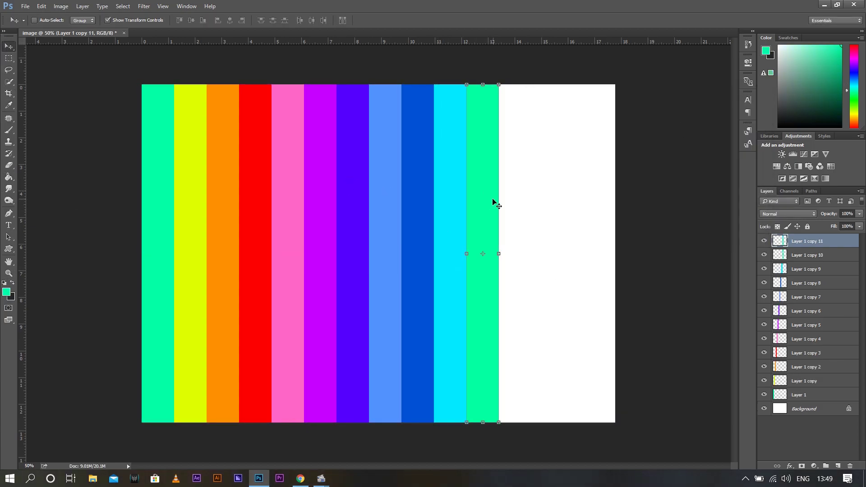
left_click_drag(497, 201, 525, 199)
left_click(6, 292)
left_click(655, 198)
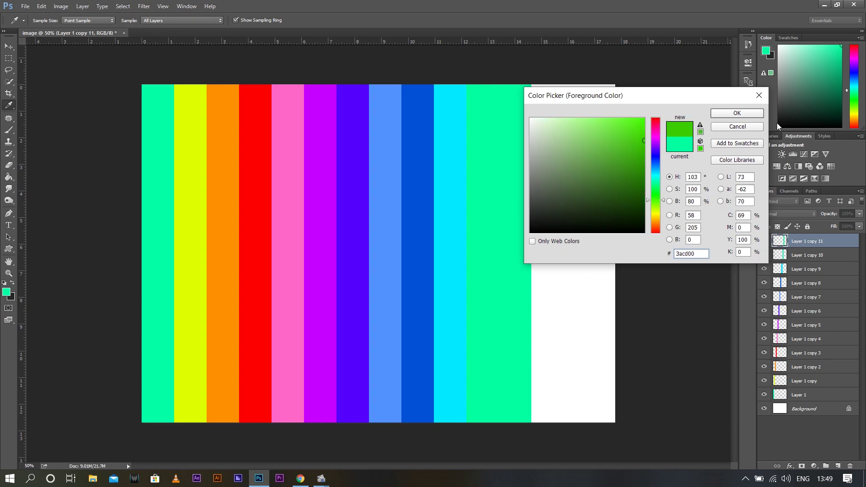
left_click(737, 113)
key("g")
left_click(514, 208)
Step: Duplicate the green stripe directly to its right and fill the copy with bright yellow
key("ctrl+j")
key("v")
left_click_drag(521, 218, 553, 218)
left_click(7, 292)
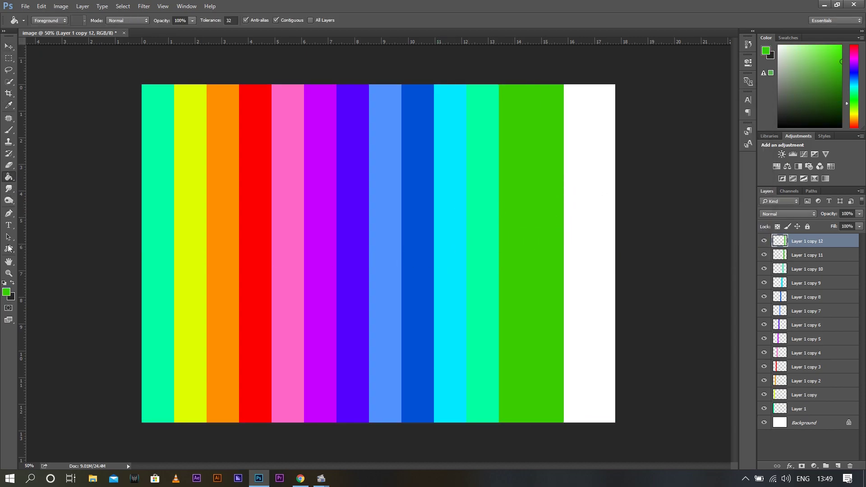
left_click_drag(656, 201, 658, 218)
left_click(629, 122)
key("Return")
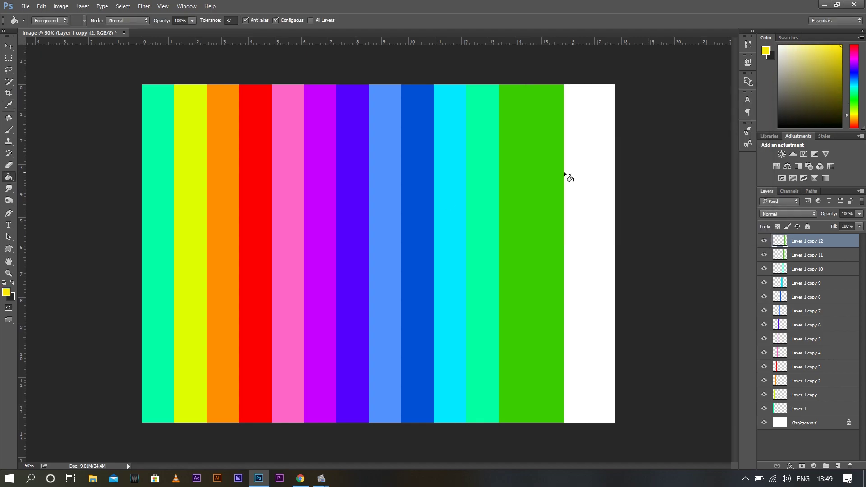
key("g")
left_click(557, 203)
Step: Duplicate the bright yellow stripe directly to its right and fill the copy with orange
key("ctrl+j")
key("v")
left_click_drag(552, 223, 584, 208)
key("i")
left_click(7, 292)
left_click_drag(656, 216, 656, 225)
left_click(759, 113)
key("g")
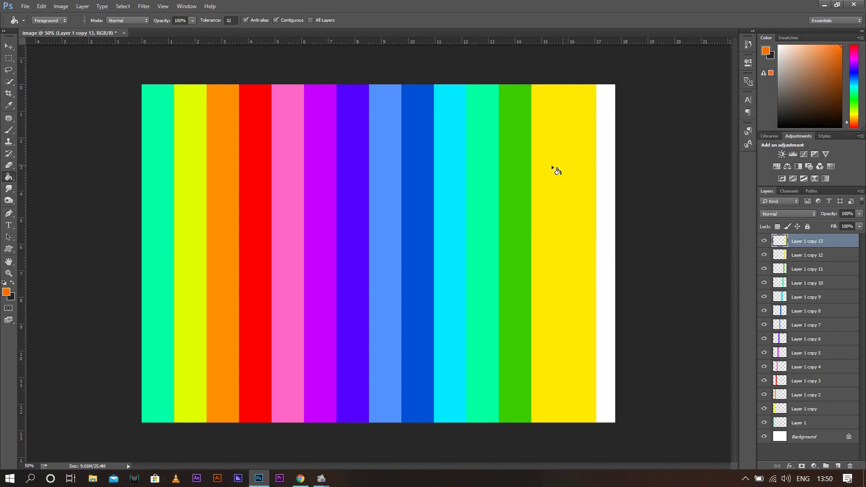
left_click(582, 170)
Step: Select all the stripe layers, centre them horizontally on the canvas and scale them up together to cover its full width
key("v")
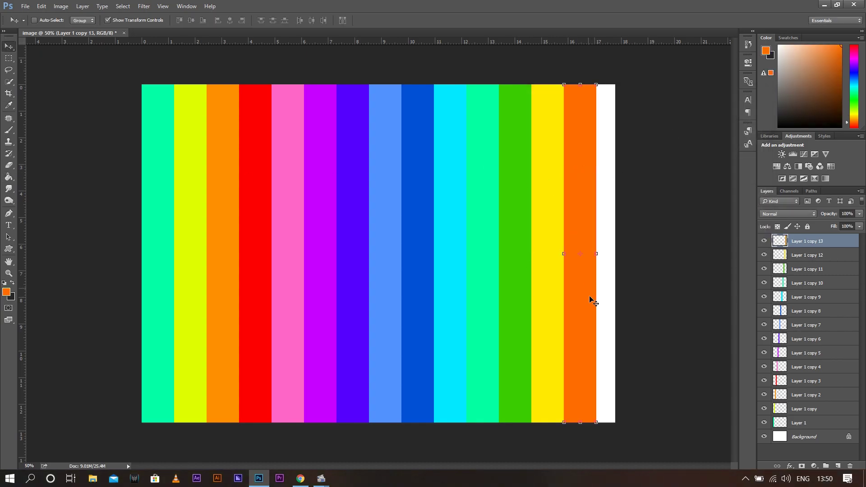
left_click(824, 426, "shift")
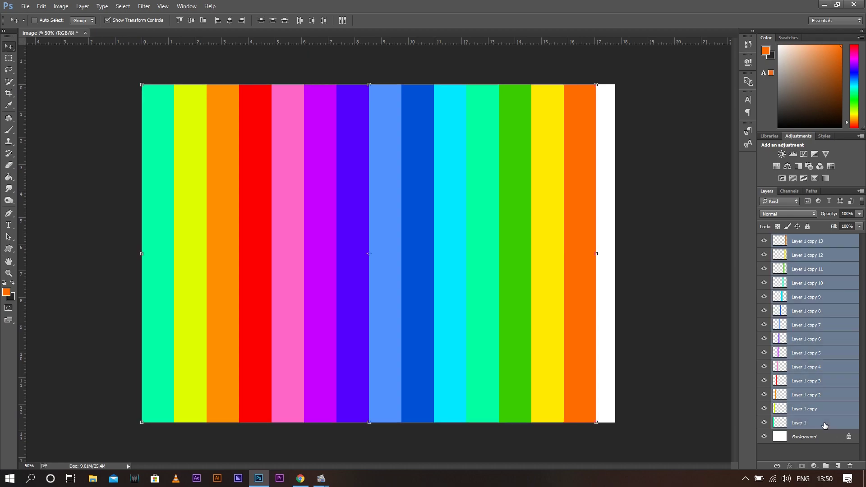
left_click_drag(547, 189, 556, 189)
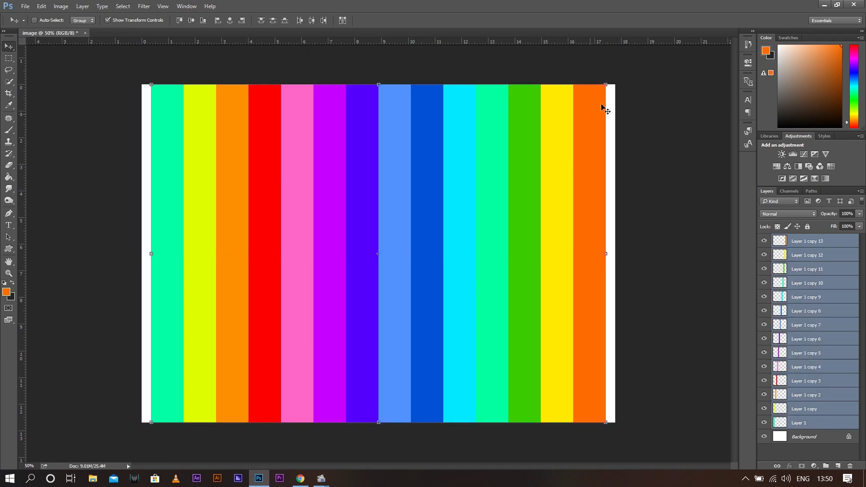
left_click(606, 85)
left_click_drag(605, 85, 620, 84)
key("Return")
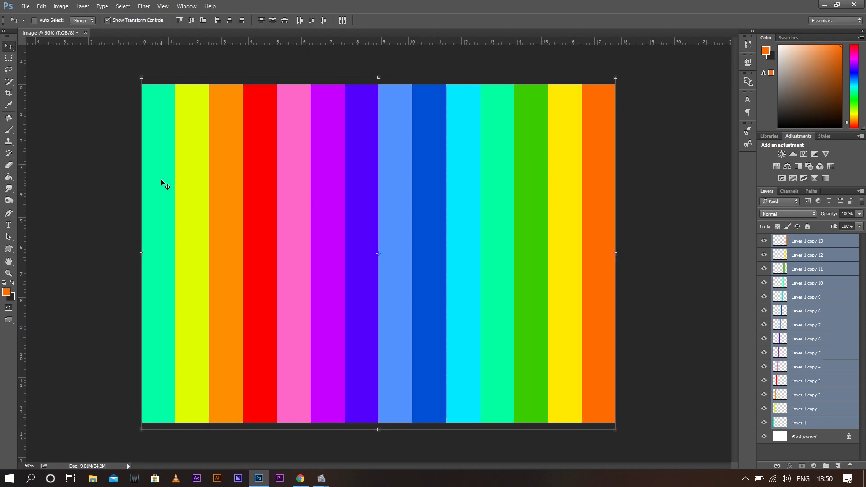
Step: Group all the stripe layers from Layer 1 to Layer 1 copy 13 and name the group "slide"
right_click(186, 180)
left_click(198, 187)
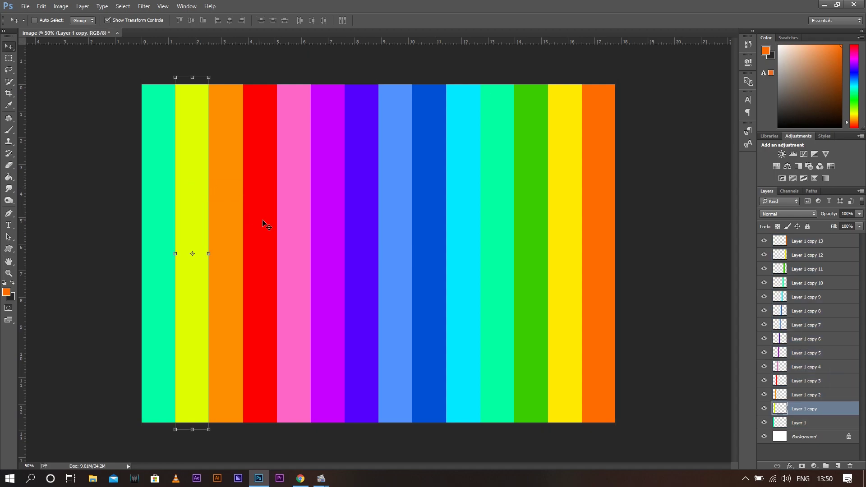
left_click(820, 423)
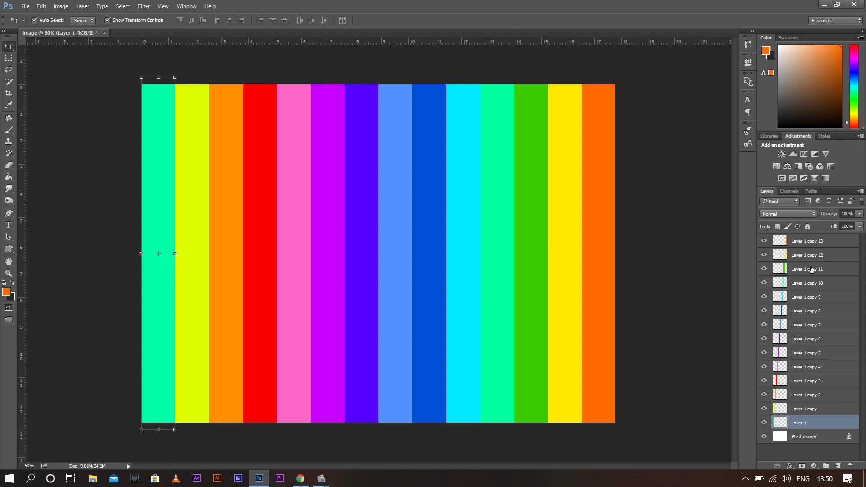
left_click(817, 241, "ctrl")
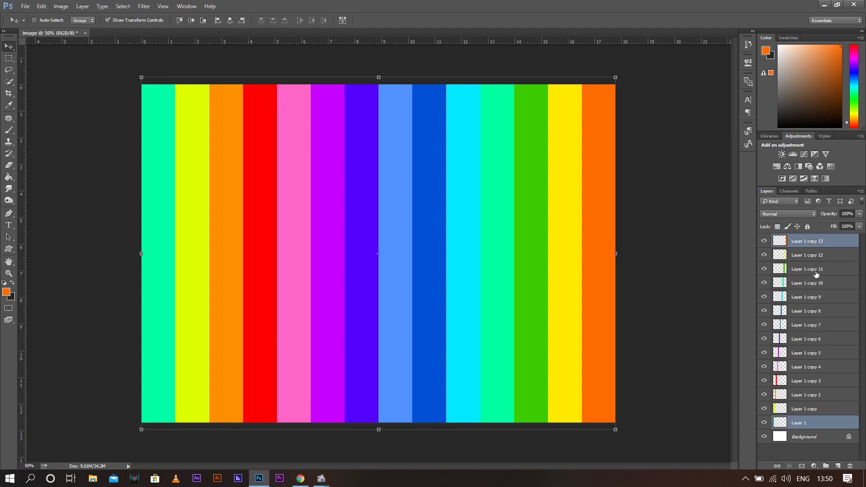
left_click(815, 242)
left_click(817, 422, "shift")
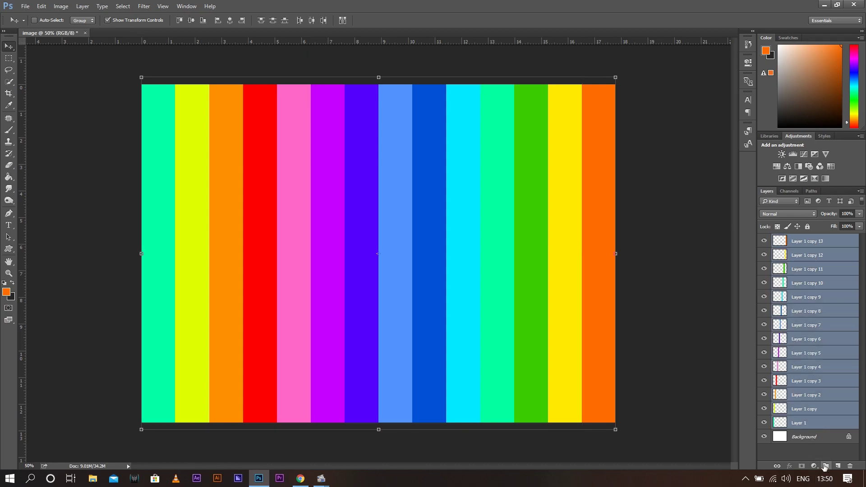
left_click(826, 466)
double_click(803, 240)
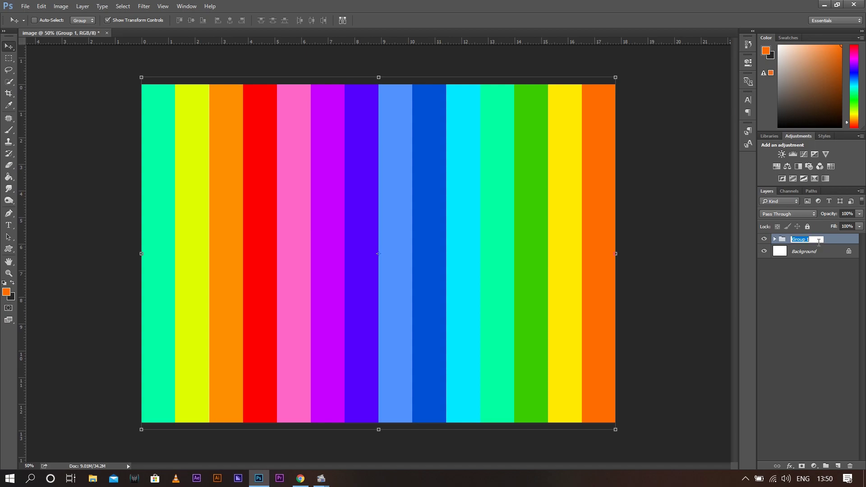
type("slide")
key("Return")
Step: Add a Drop Shadow to the yellow-green stripe (Layer 1 copy) with distance 0 px, size 32 px and Use Global Light enabled
left_click(773, 240)
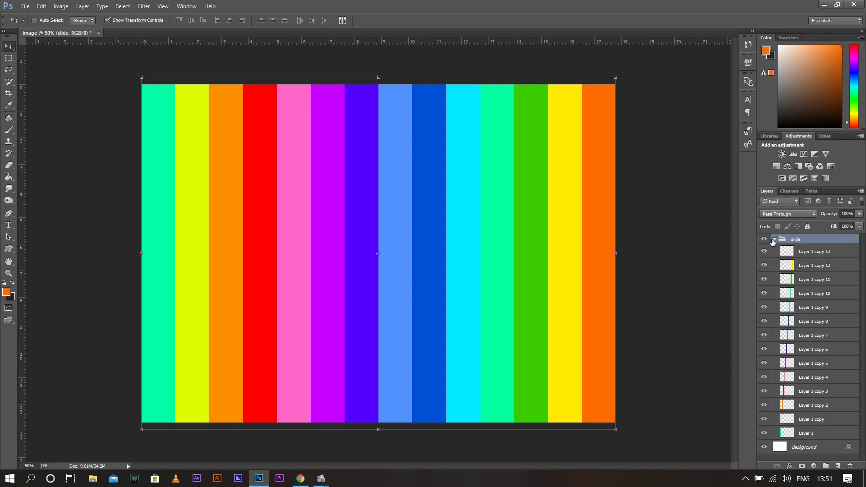
left_click(827, 431)
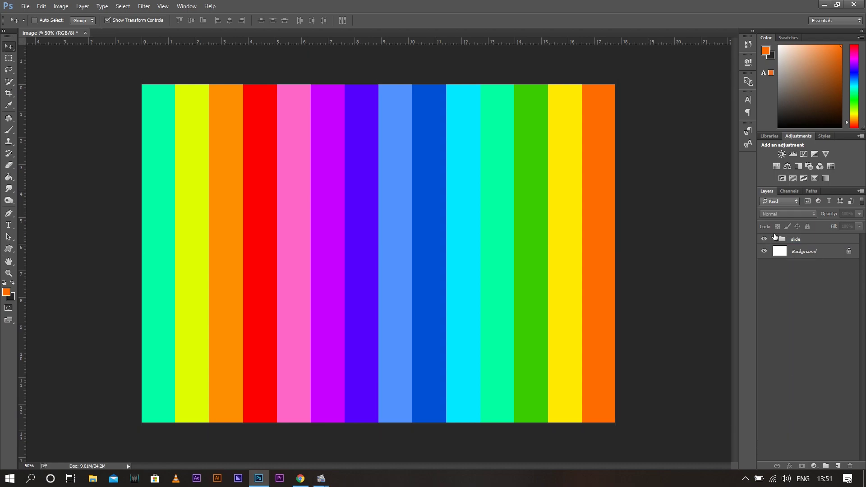
left_click(774, 238)
left_click(808, 434)
left_click(807, 416)
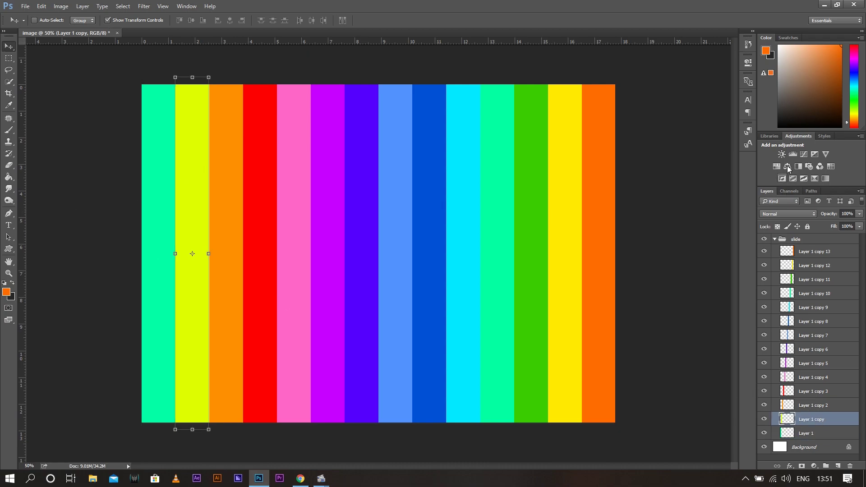
right_click(811, 418)
left_click(747, 20)
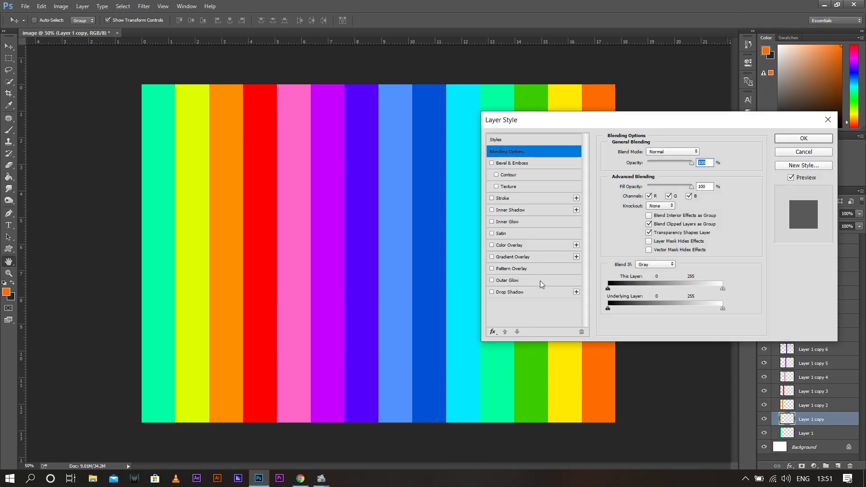
left_click(517, 293)
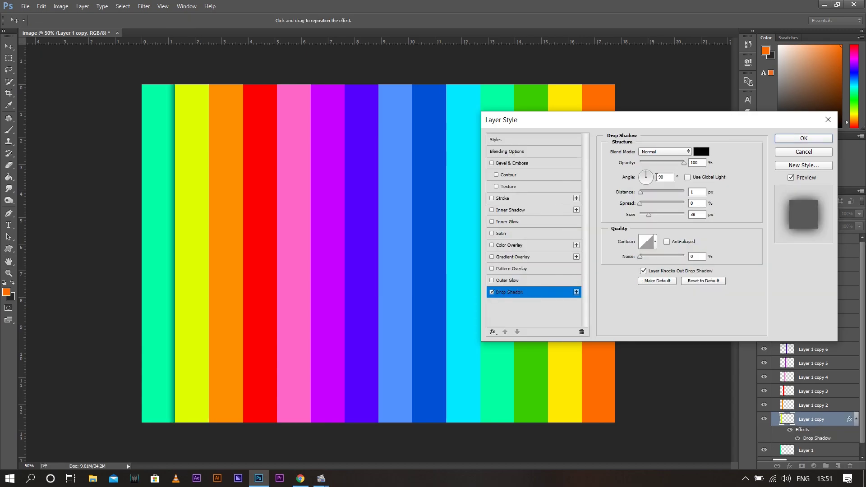
left_click_drag(643, 211, 607, 189)
left_click(640, 203)
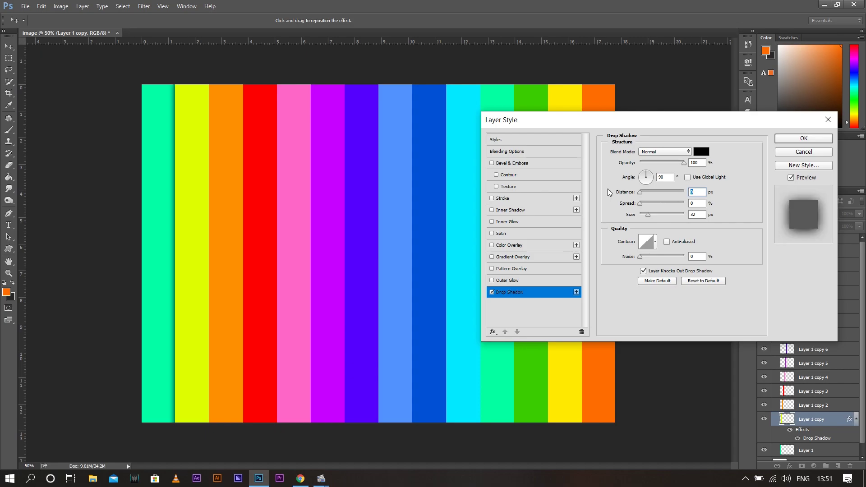
left_click(687, 177)
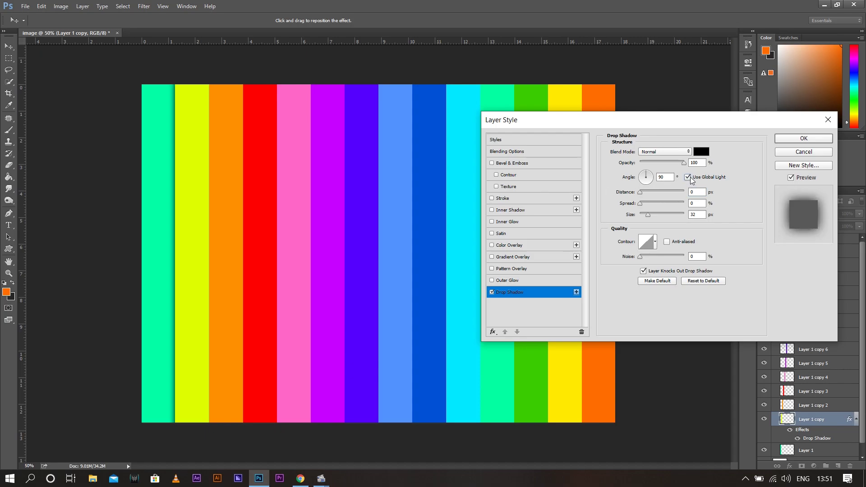
left_click(798, 143)
Step: Save the yellow-green stripe's layer effects as a new style named "shado"
double_click(833, 421)
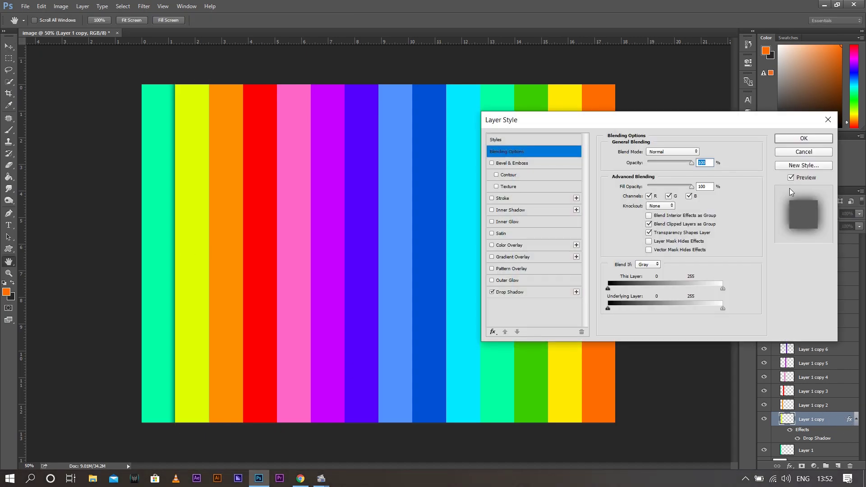
left_click(804, 166)
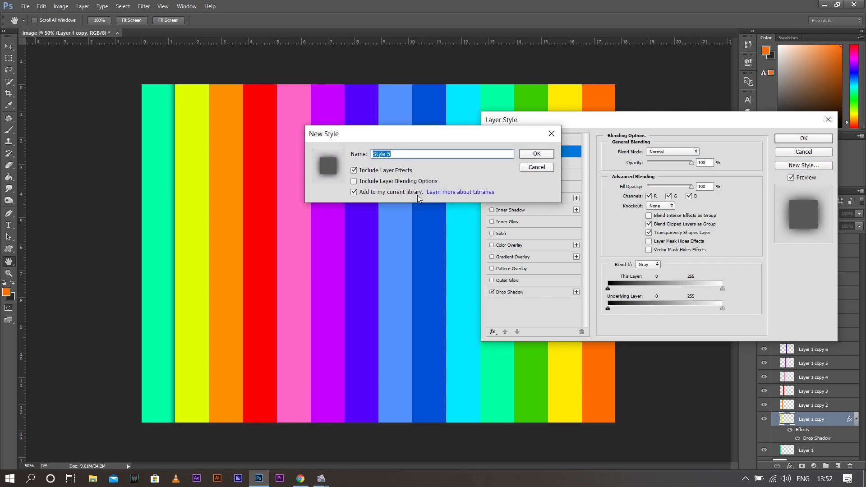
type("shadow")
left_click(536, 153)
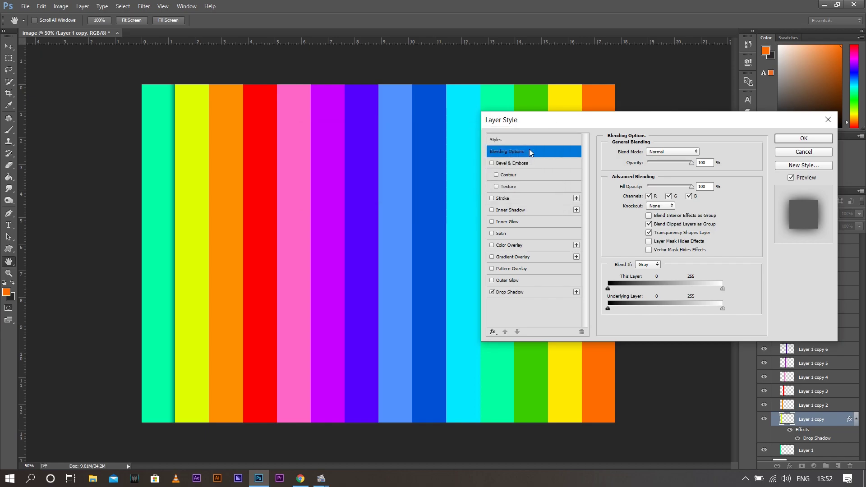
left_click(794, 139)
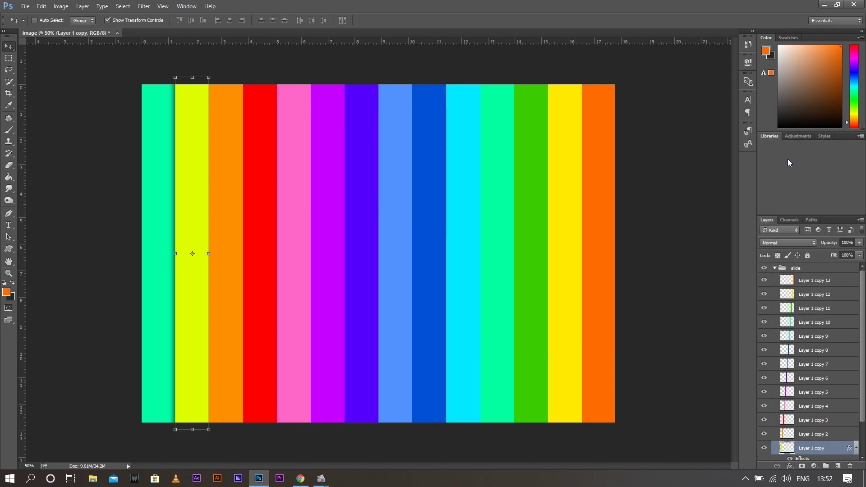
Step: Display the saved layer styles as a large list and find the "shado" style
left_click(825, 135)
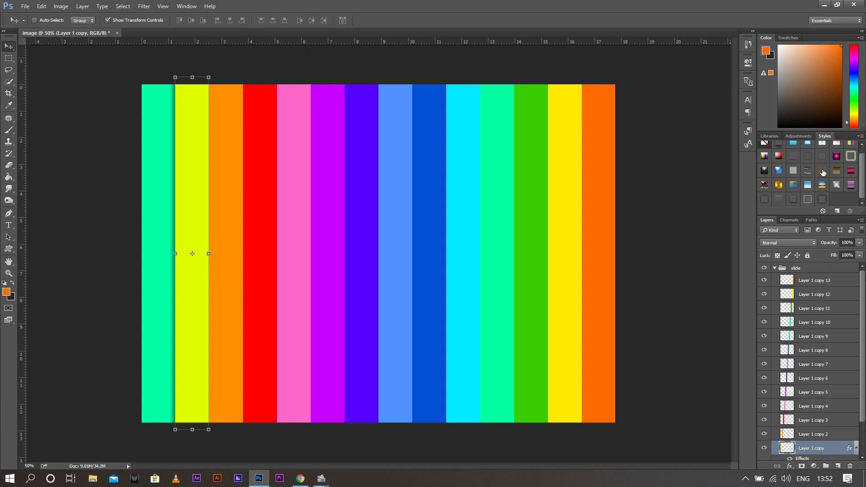
left_click(842, 200)
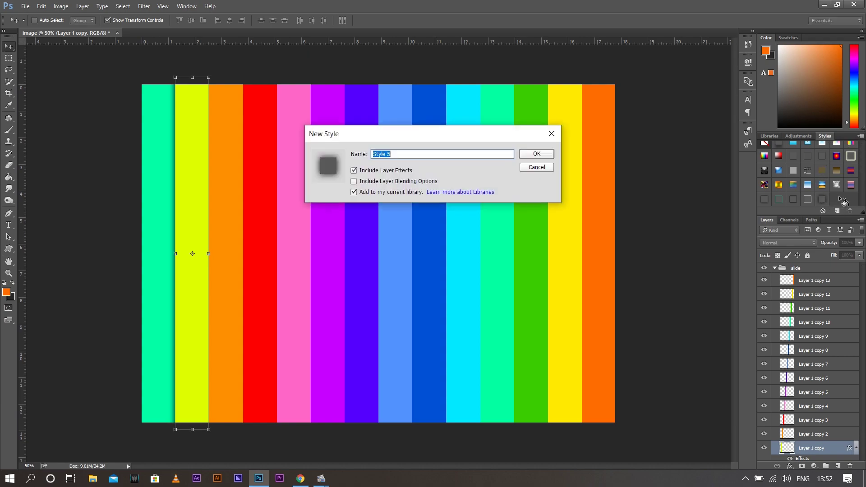
left_click(551, 133)
left_click(860, 136)
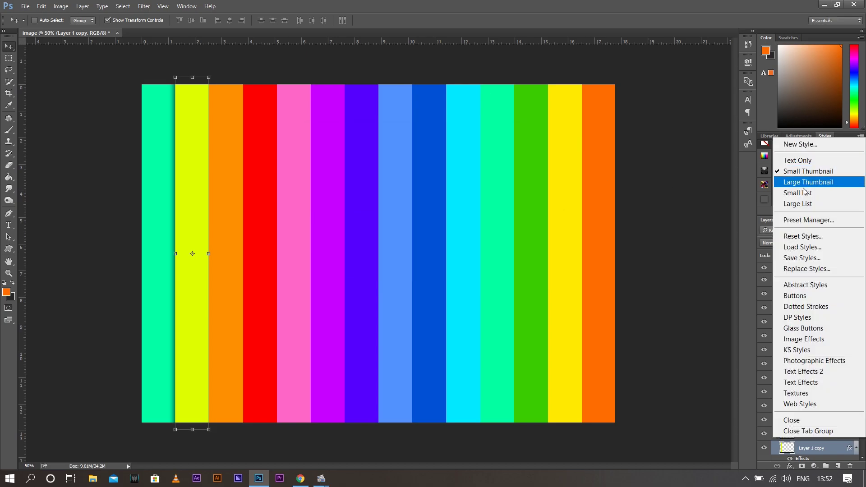
left_click(814, 205)
left_click_drag(862, 155, 812, 210)
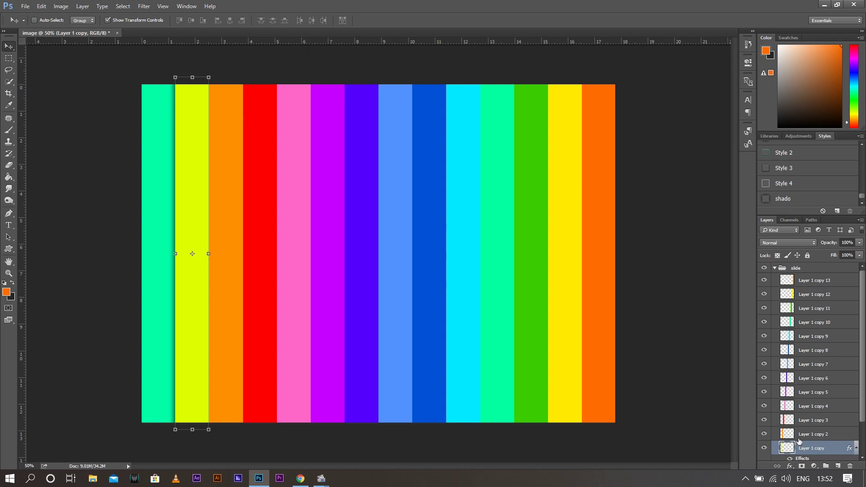
Step: Apply the "shado" style to each stripe from Layer 1 copy 2 (orange) through Layer 1 copy 7 (light blue)
left_click(819, 433)
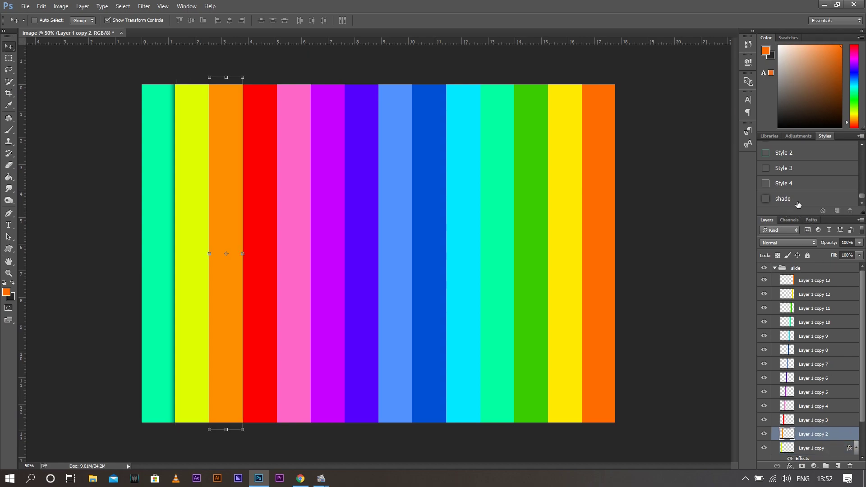
left_click(796, 203)
left_click(823, 420)
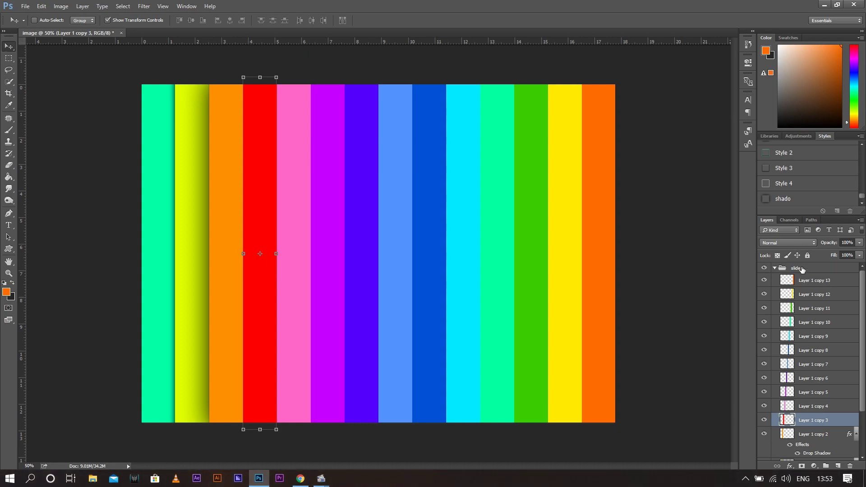
left_click(787, 198)
left_click(812, 406)
left_click(787, 199)
left_click(800, 392)
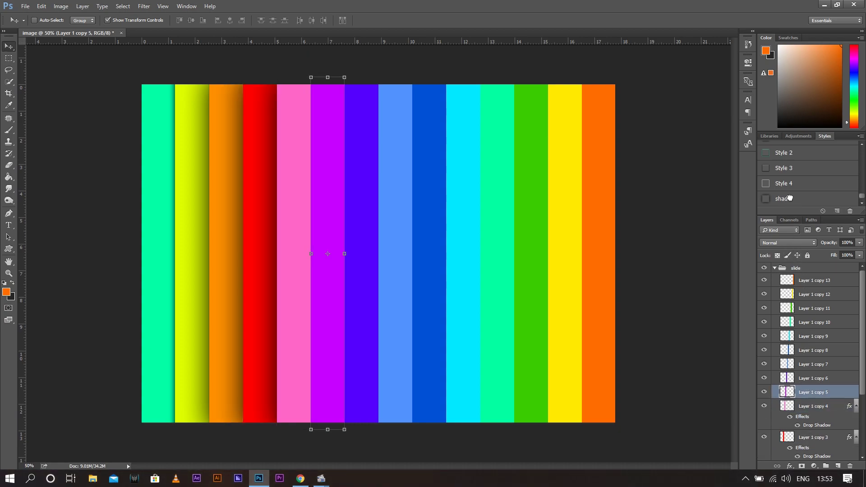
left_click(786, 199)
left_click(820, 378)
left_click(787, 199)
left_click(811, 364)
left_click(787, 199)
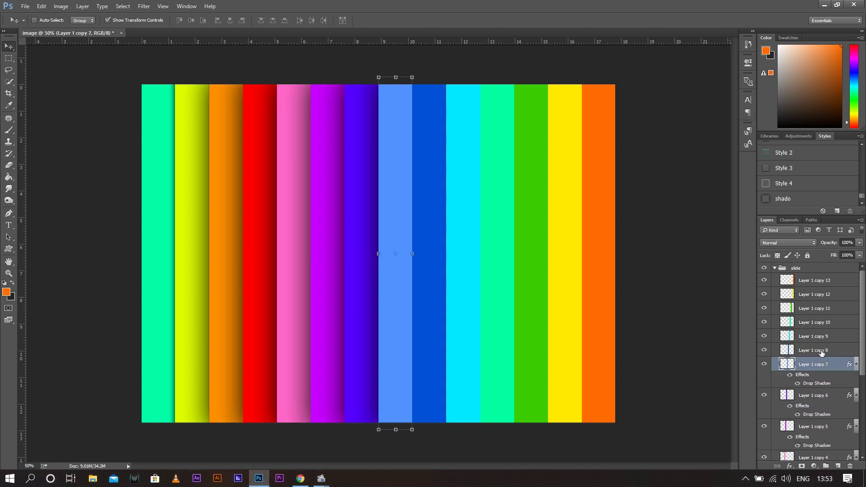
Step: Apply the "shado" style to each stripe from Layer 1 copy 8 (dark blue) through Layer 1 copy 12 (bright yellow)
left_click(811, 350)
left_click(786, 198)
left_click(812, 336)
left_click(786, 198)
left_click(814, 321)
left_click(787, 198)
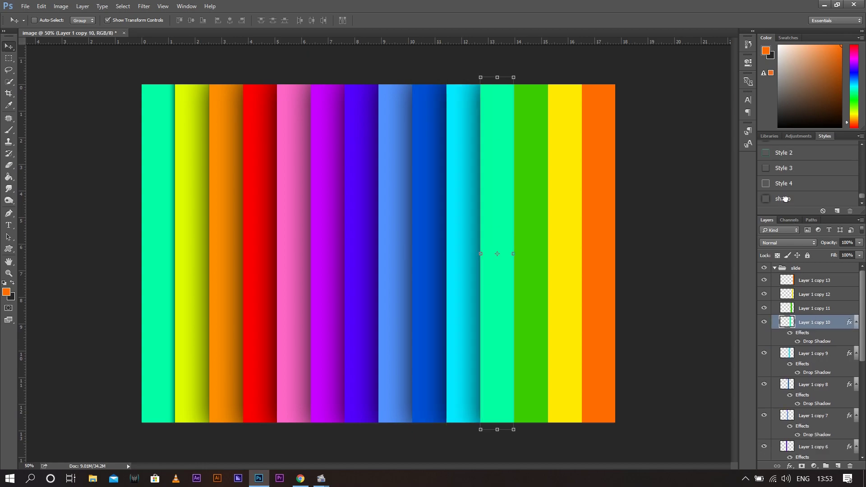
left_click(811, 309)
left_click(787, 199)
left_click(809, 295)
left_click(787, 199)
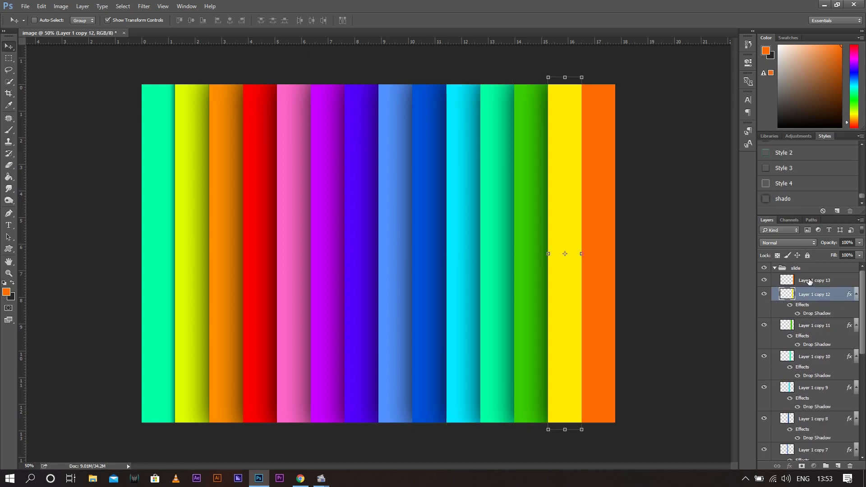
Step: Apply the "shado" style to the last orange stripe, the slide group and the yellow-green stripe
left_click(812, 280)
left_click(785, 194)
left_click(170, 235, "ctrl")
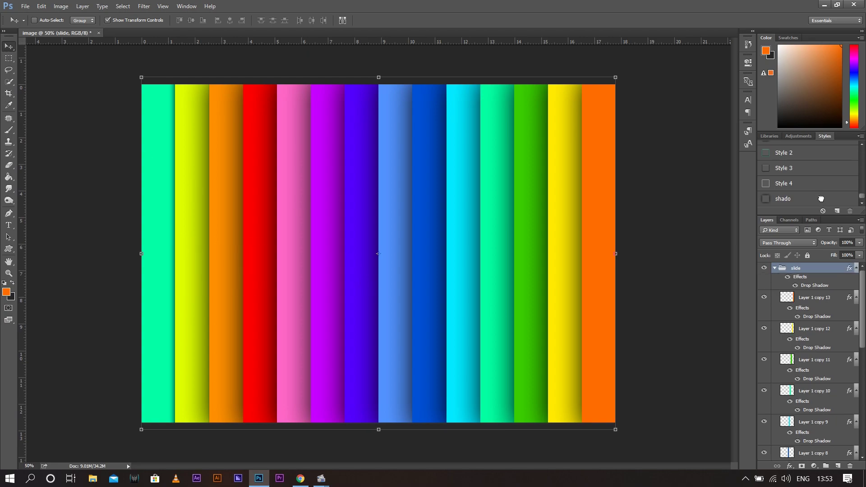
left_click(183, 139, "ctrl")
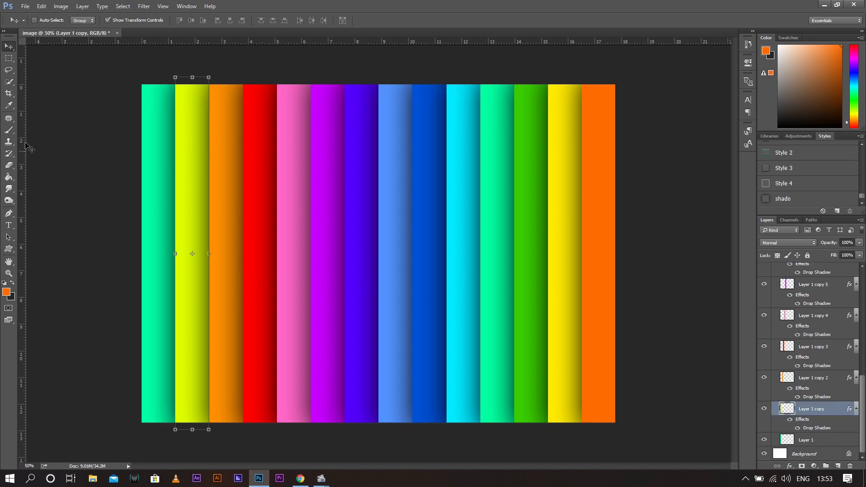
Step: Save a JPEG copy of the document to the Desktop with the file name "image"
key("ctrl")
key("ctrl+alt+s")
scroll(354, 194, "up", 3)
left_click(356, 182)
type("image")
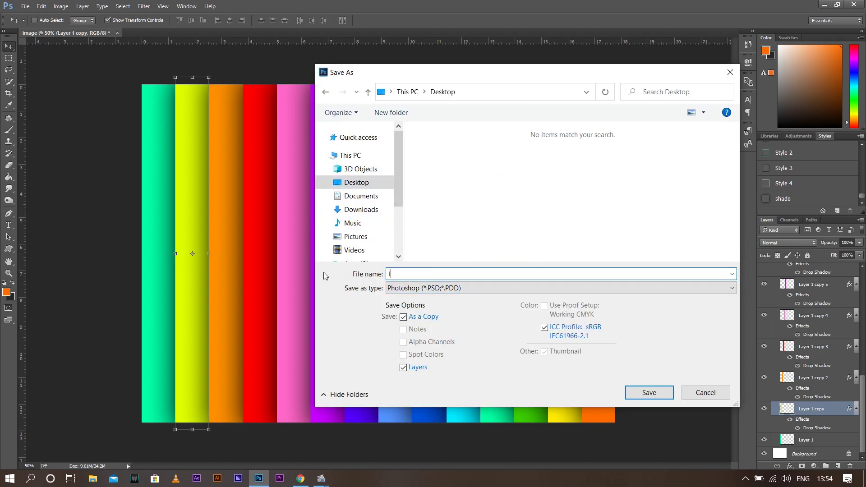
left_click(392, 288)
left_click(406, 371)
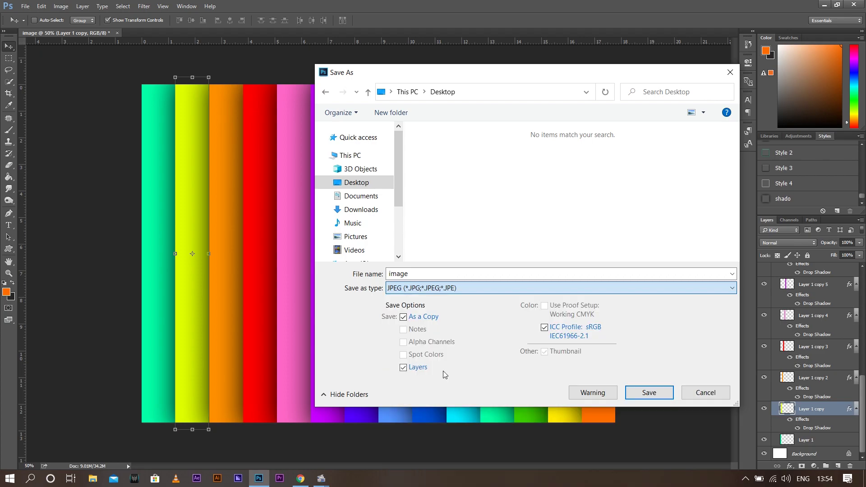
left_click(648, 390)
left_click(504, 193)
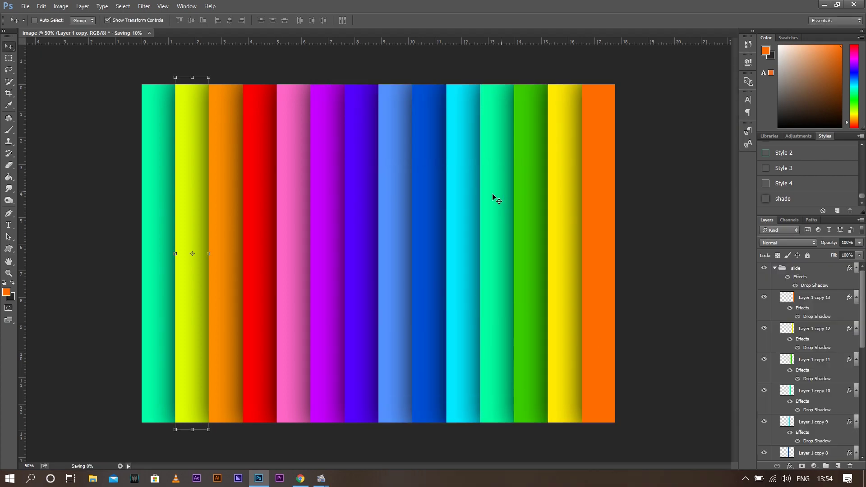